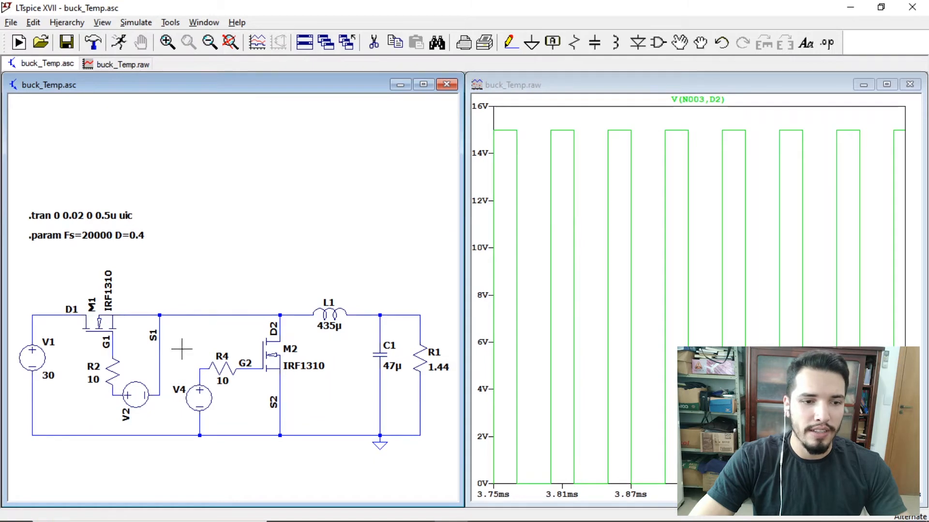
- Plot the voltage at the node between V4 and R4 and inspect the gap between the two gate pulses up close
{"action": "left_click", "coordinate": [201, 368]}
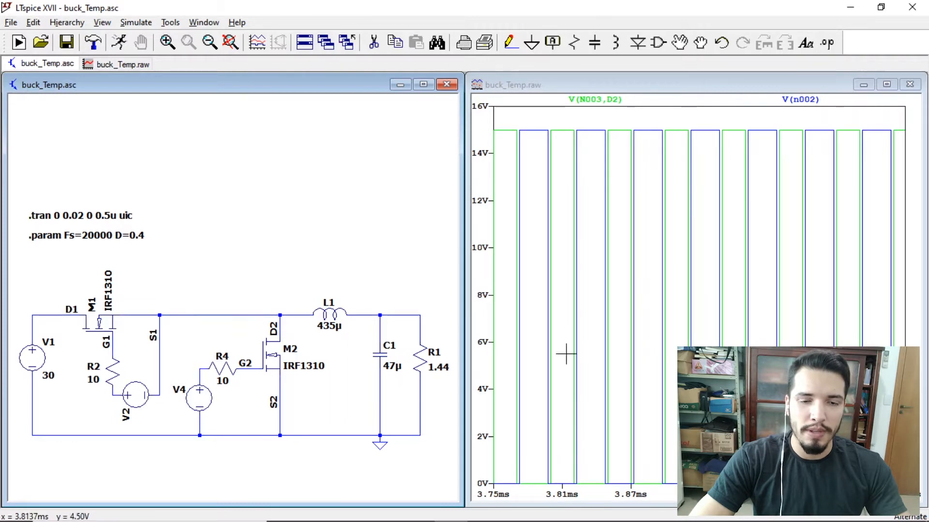
{"action": "left_click_drag", "start_coordinate": [513, 125], "coordinate": [529, 494]}
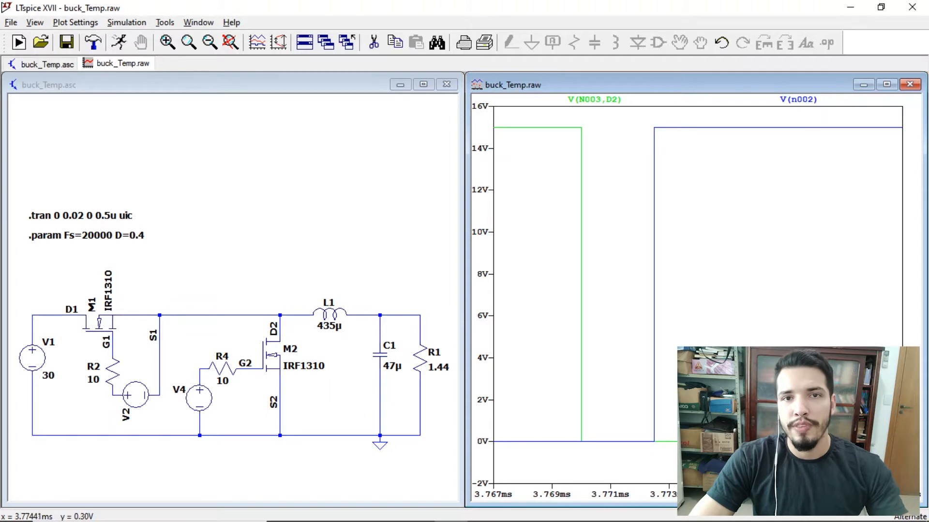
{"action": "left_click", "coordinate": [231, 42]}
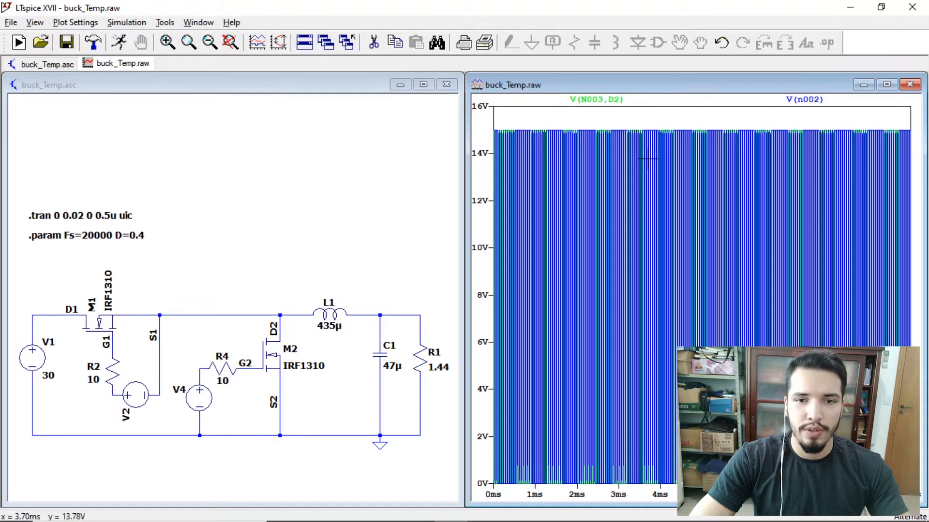
- Delete both gate-drive voltage traces, V(N003,D2) and V(n002), from the waveform plot
{"action": "key", "text": "Delete"}
{"action": "left_click", "coordinate": [605, 100]}
{"action": "left_click", "coordinate": [710, 99]}
{"action": "left_click", "coordinate": [319, 226]}
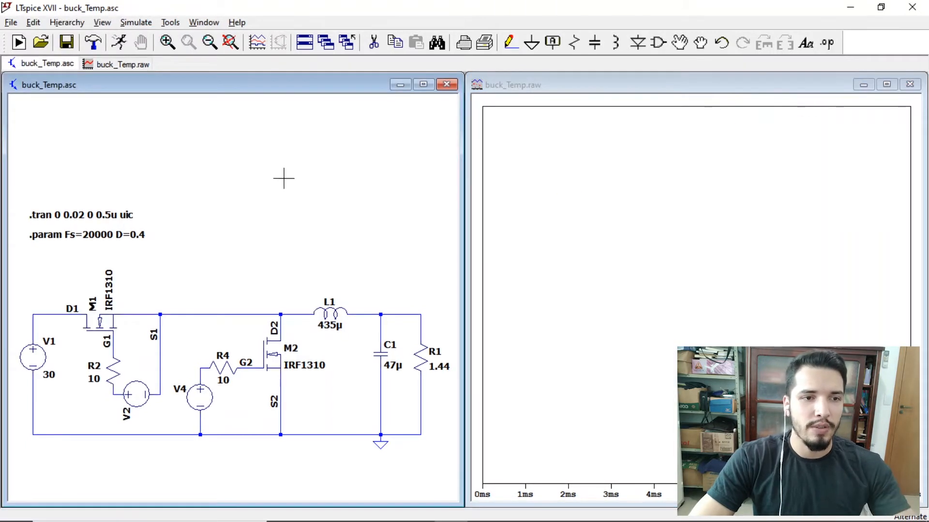
- Rerun the transient simulation and plot the instantaneous power dissipation of MOSFETs M1 and M2
{"action": "left_click", "coordinate": [119, 42]}
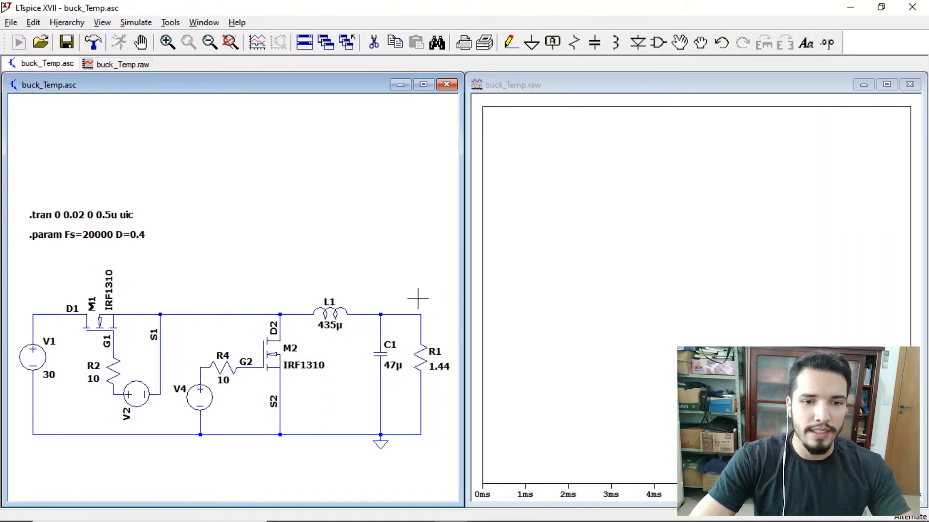
{"action": "left_click", "coordinate": [422, 313]}
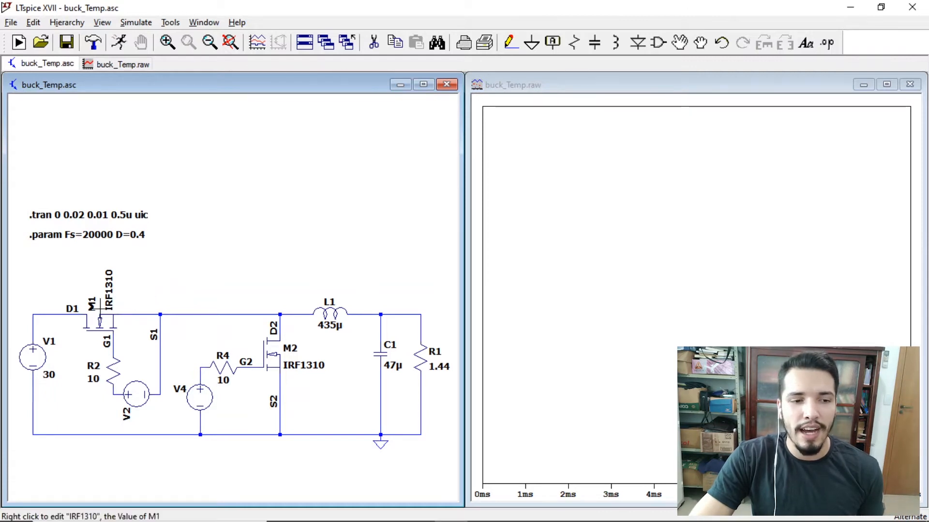
{"action": "left_click", "coordinate": [97, 325]}
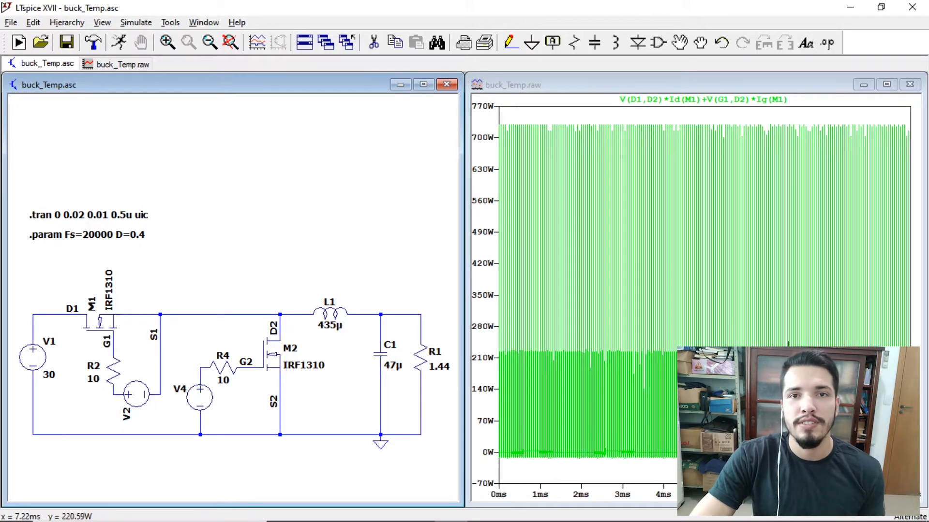
{"action": "left_click", "coordinate": [274, 356]}
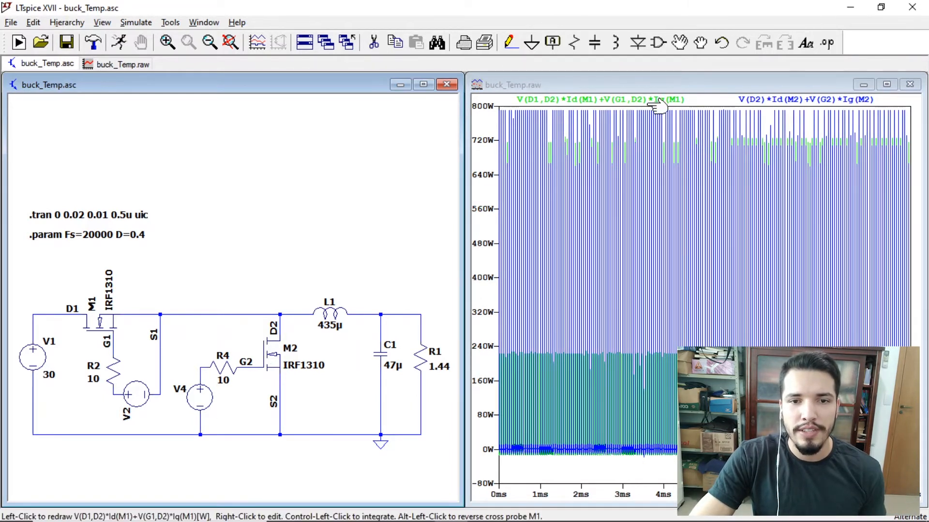
- Measure the average power dissipation of M1 and M2 by integrating both power traces
{"action": "left_click", "coordinate": [619, 100], "text": "ctrl"}
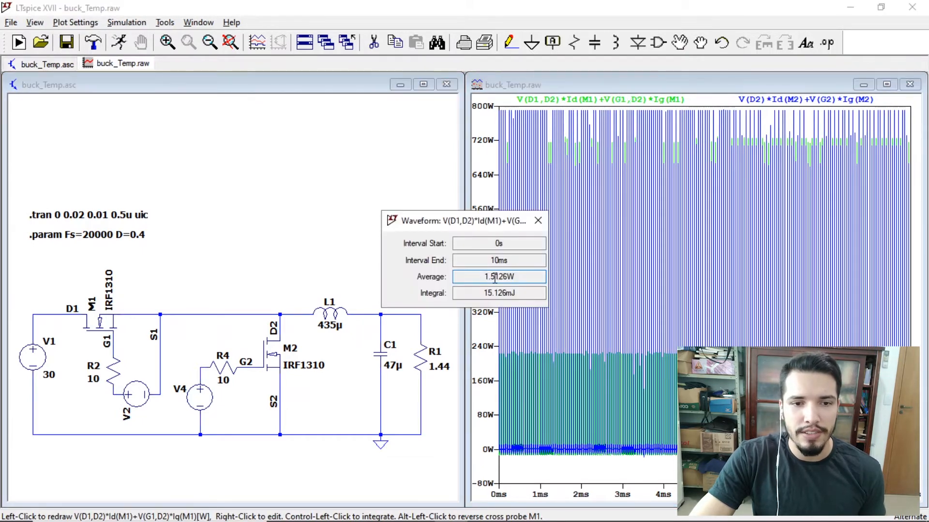
{"action": "left_click", "coordinate": [538, 221]}
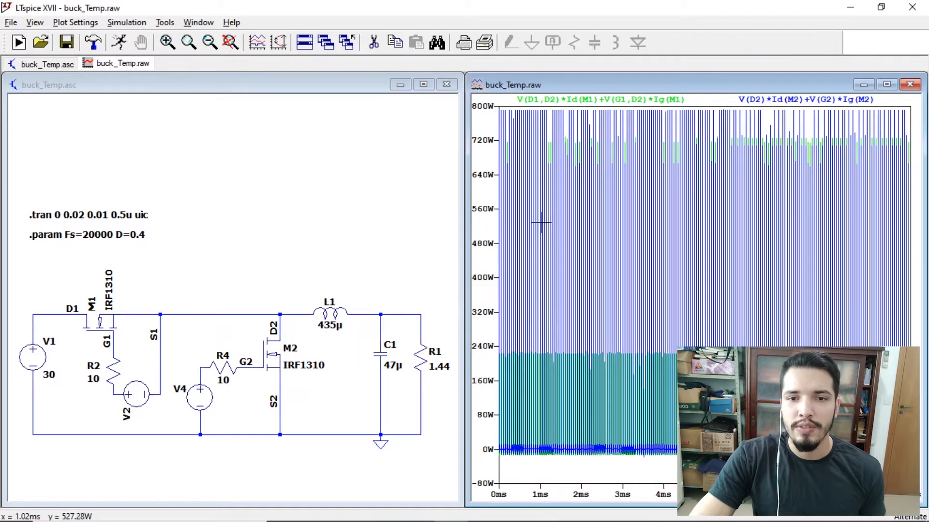
{"action": "left_click", "coordinate": [804, 101], "text": "ctrl"}
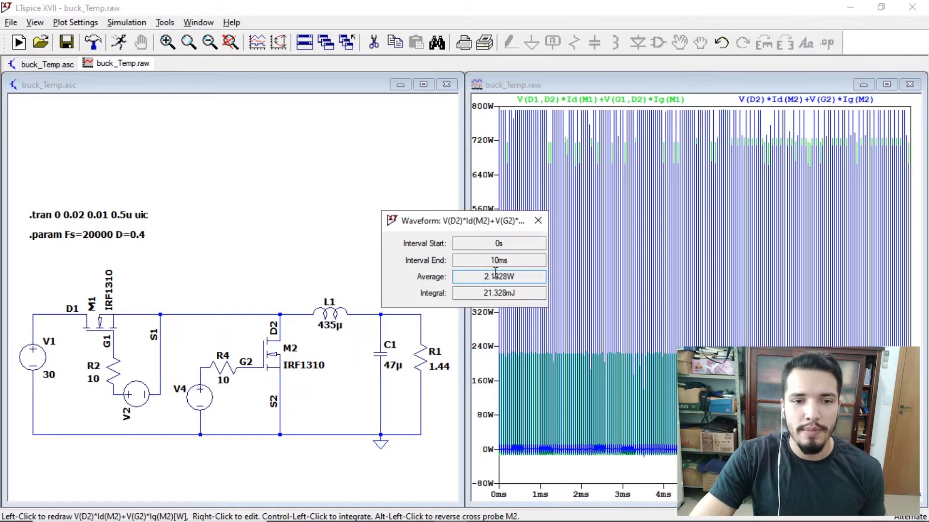
{"action": "double_click", "coordinate": [488, 277]}
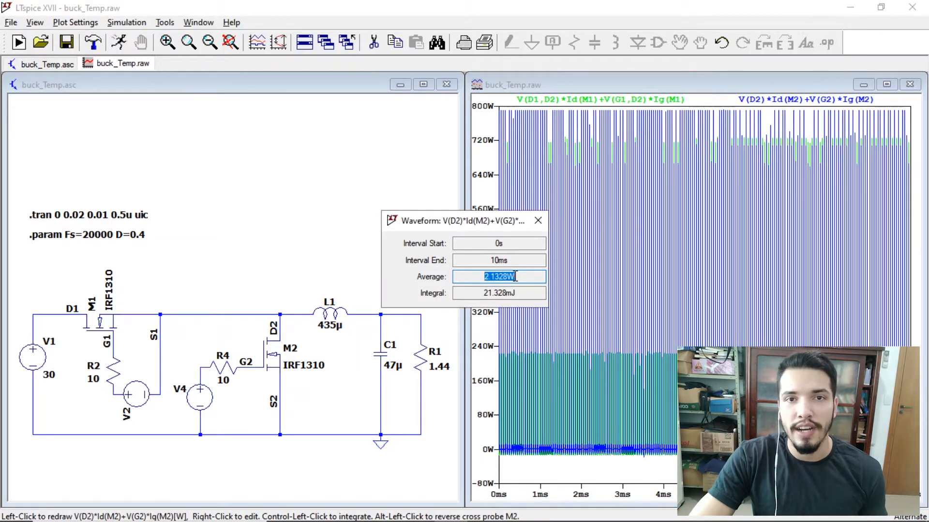
{"action": "left_click", "coordinate": [538, 221]}
- Add a second plot pane and plot the junction temperature nodes Tj1 and Tj2 of the thermal circuit in it
{"action": "scroll", "coordinate": [275, 213], "scroll_direction": "down", "scroll_amount": 4}
{"action": "scroll", "coordinate": [267, 333], "scroll_direction": "up", "scroll_amount": 4}
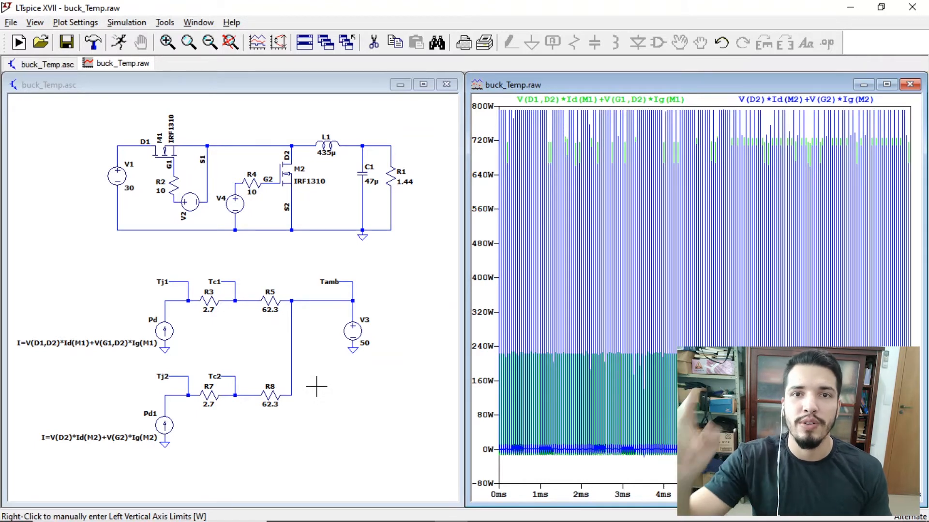
{"action": "scroll", "coordinate": [188, 299], "scroll_direction": "up", "scroll_amount": 1}
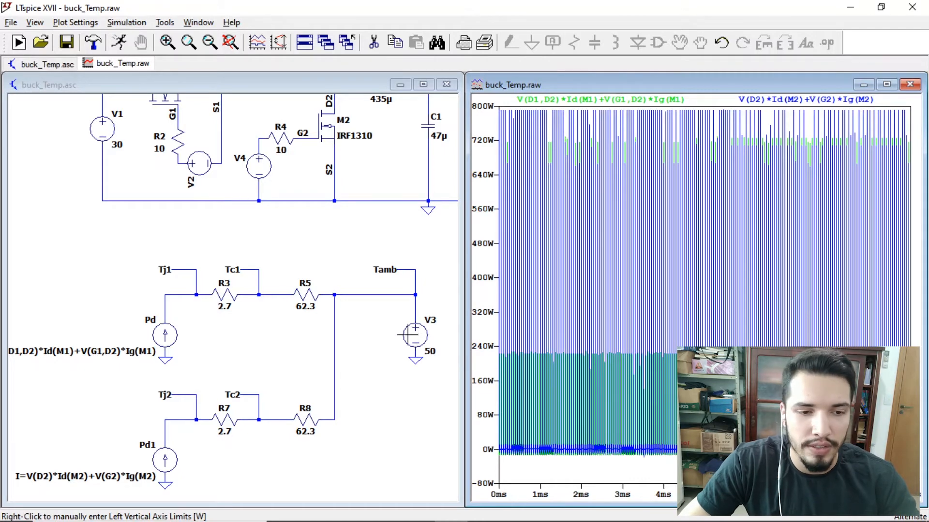
{"action": "scroll", "coordinate": [269, 321], "scroll_direction": "down", "scroll_amount": 4}
{"action": "scroll", "coordinate": [110, 383], "scroll_direction": "up", "scroll_amount": 2}
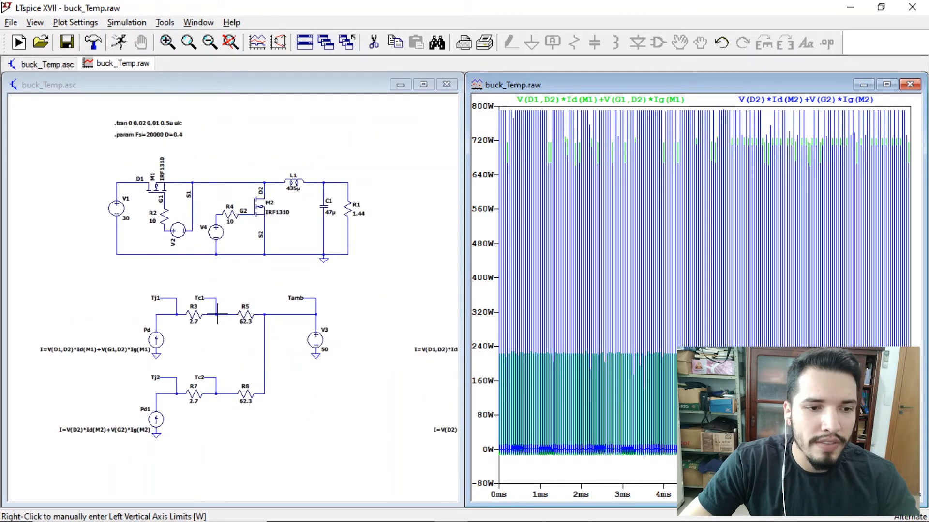
{"action": "scroll", "coordinate": [217, 315], "scroll_direction": "up", "scroll_amount": 1}
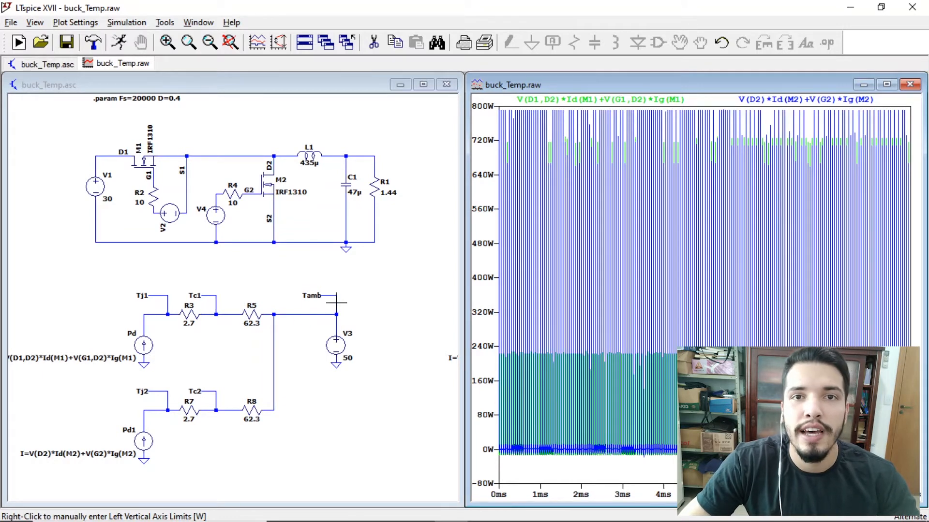
{"action": "right_click", "coordinate": [649, 192]}
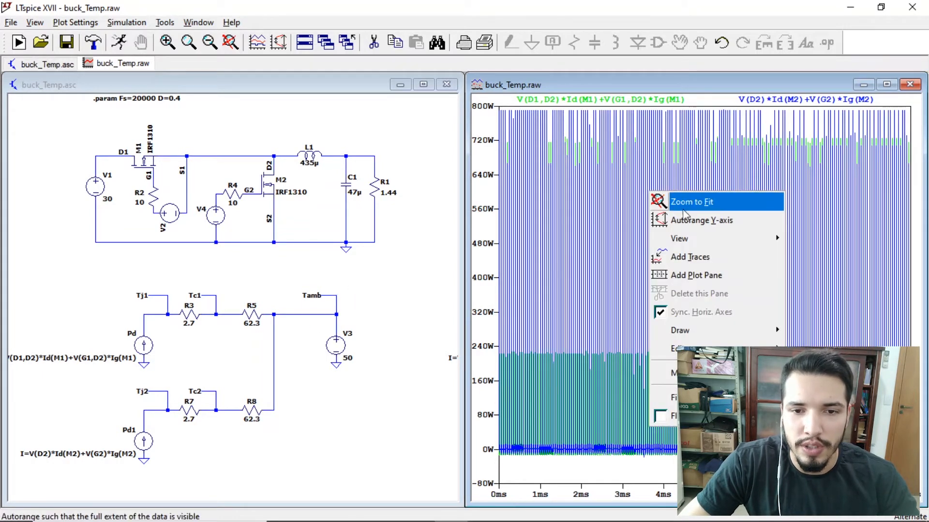
{"action": "left_click", "coordinate": [710, 276]}
{"action": "left_click", "coordinate": [281, 280]}
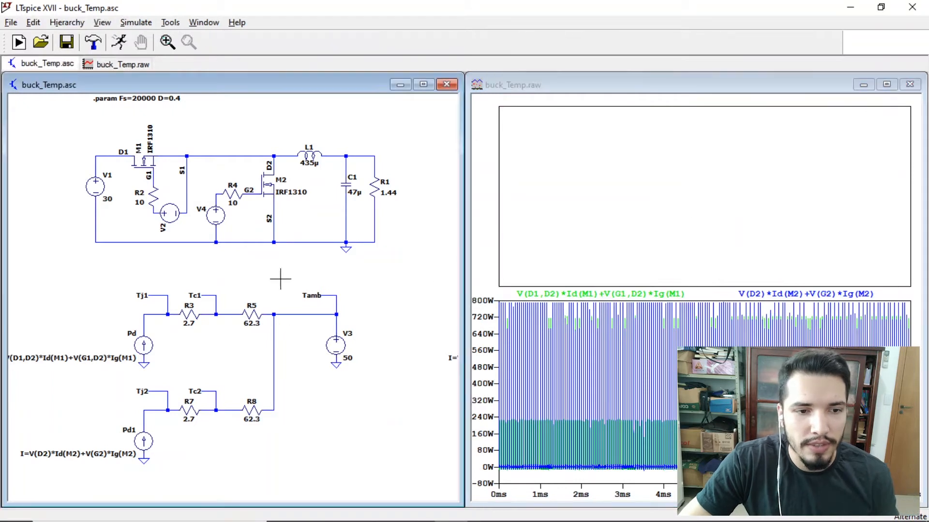
{"action": "left_click", "coordinate": [165, 295]}
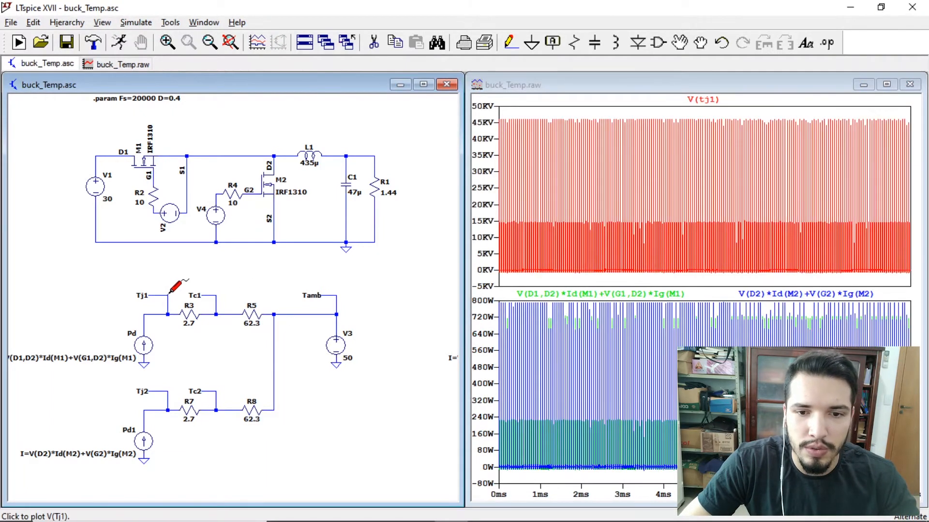
{"action": "left_click", "coordinate": [165, 390]}
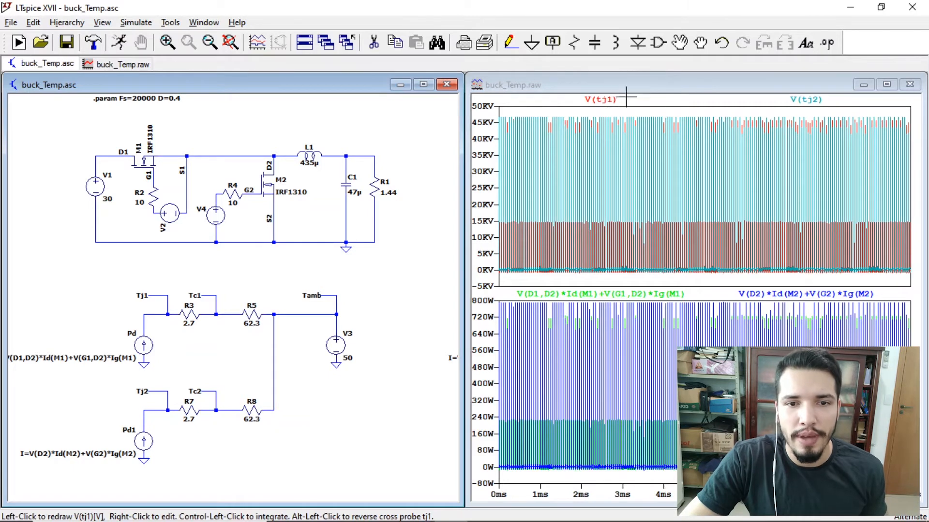
- Measure the average values of the junction temperature traces V(tj1) and V(tj2)
{"action": "left_click", "coordinate": [602, 101], "text": "ctrl"}
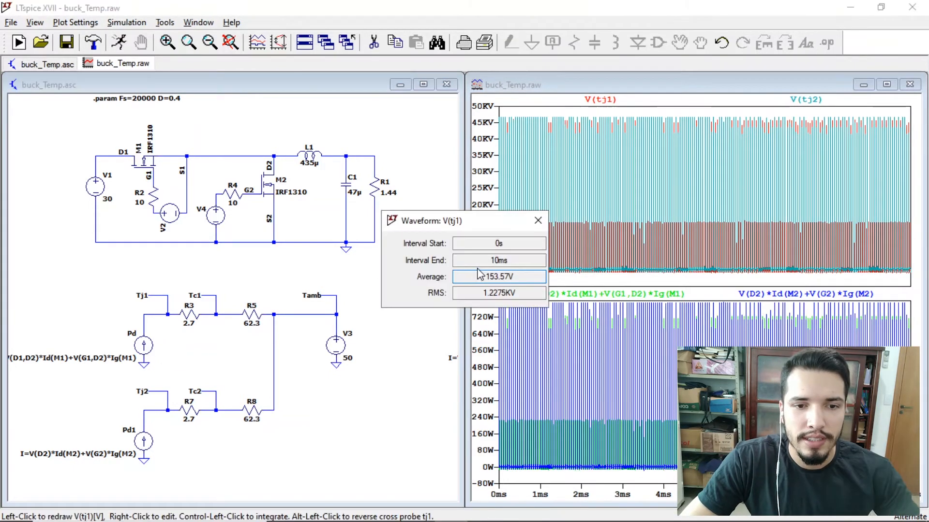
{"action": "left_click_drag", "start_coordinate": [481, 275], "coordinate": [524, 275]}
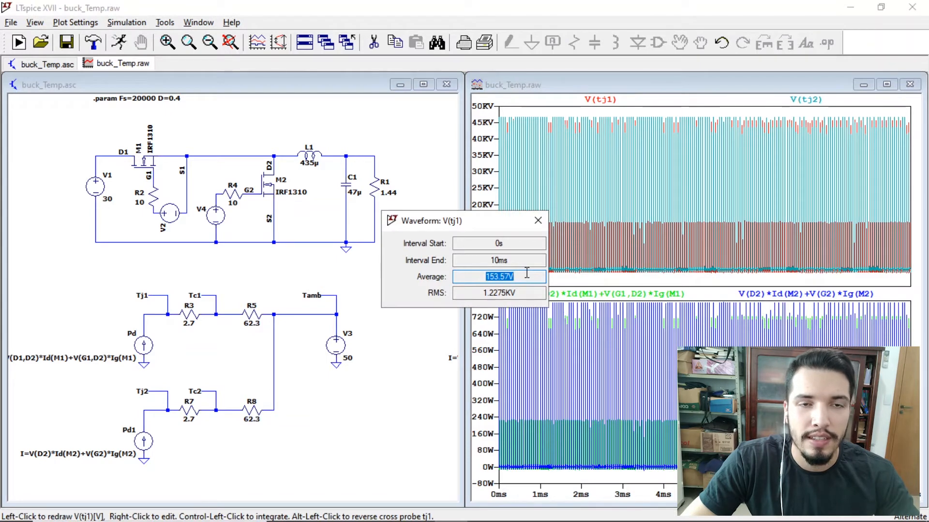
{"action": "key", "text": "Escape"}
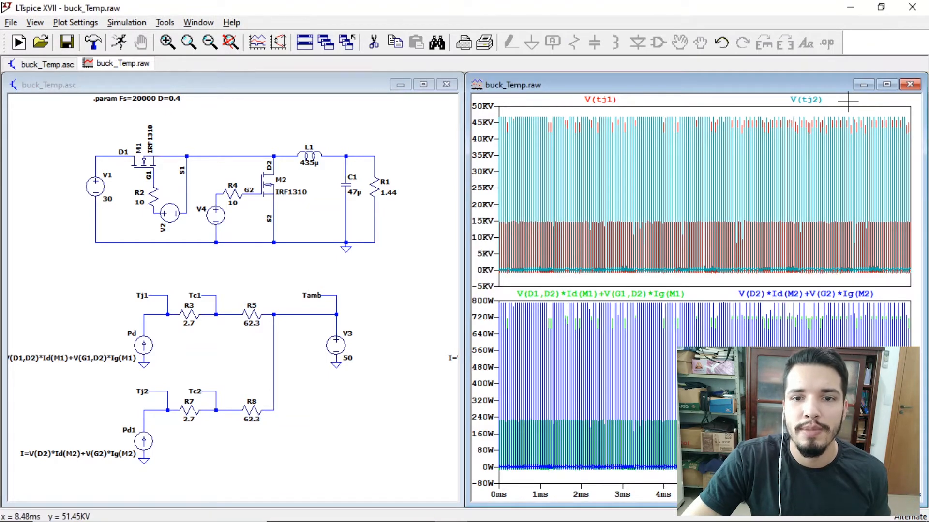
{"action": "left_click", "coordinate": [806, 100], "text": "ctrl"}
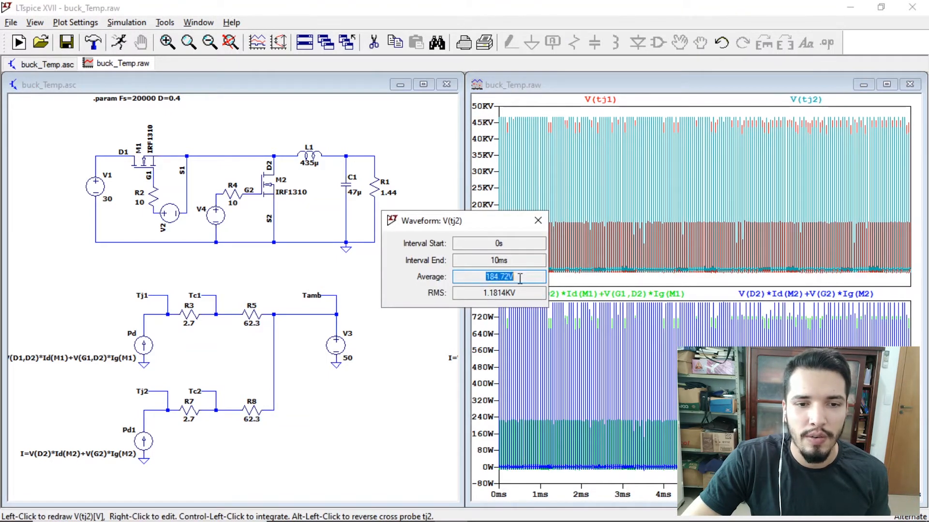
- Check the maximum operating junction temperature in the IRFI1310N datasheet open in the browser, and return to LTspice
{"action": "key", "text": "alt+Tab"}
{"action": "key", "text": "alt+Tab"}
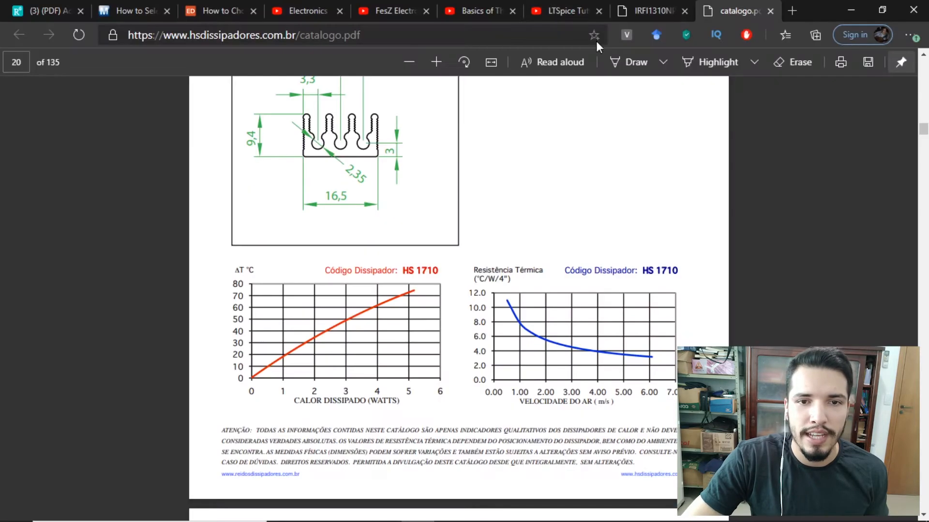
{"action": "left_click", "coordinate": [641, 2]}
{"action": "scroll", "coordinate": [541, 249], "scroll_direction": "down", "scroll_amount": 3}
{"action": "scroll", "coordinate": [331, 153], "scroll_direction": "up", "scroll_amount": 3}
{"action": "scroll", "coordinate": [659, 267], "scroll_direction": "down", "scroll_amount": 10}
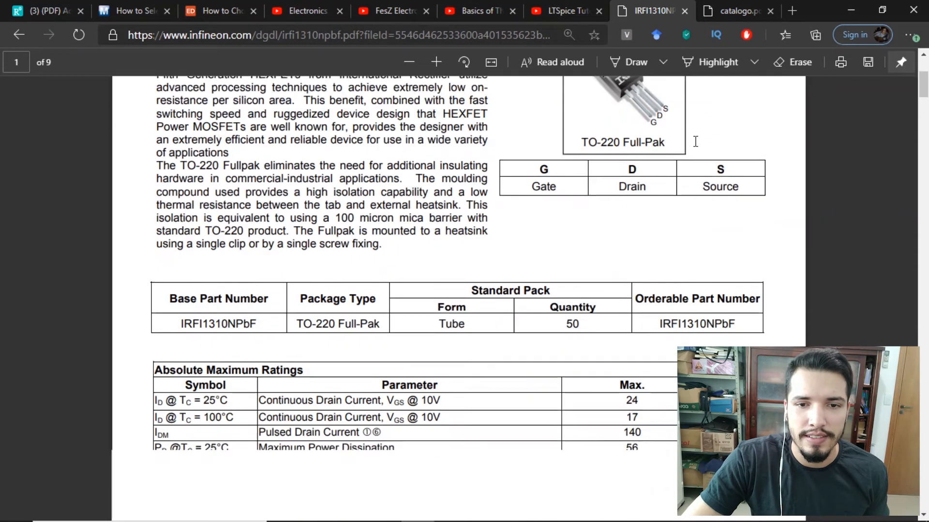
{"action": "left_click_drag", "start_coordinate": [647, 272], "coordinate": [666, 272]}
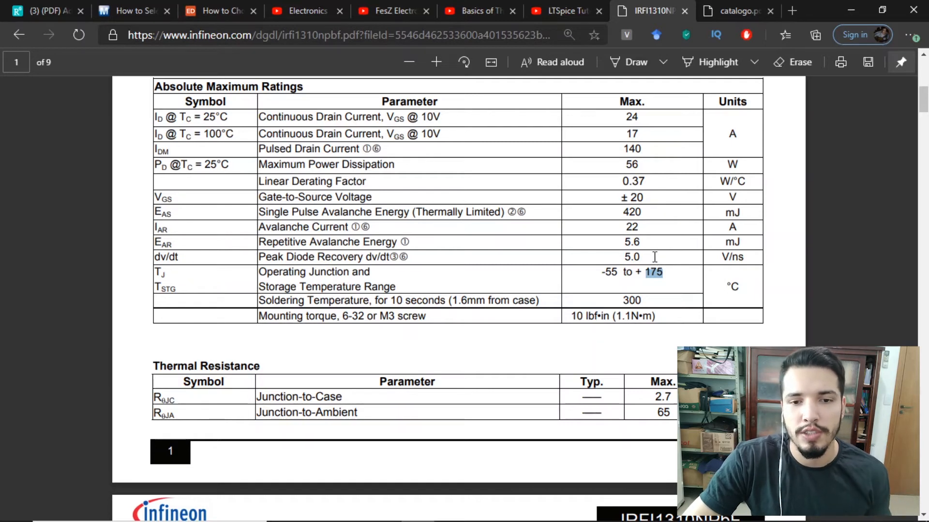
{"action": "key", "text": "alt+Tab"}
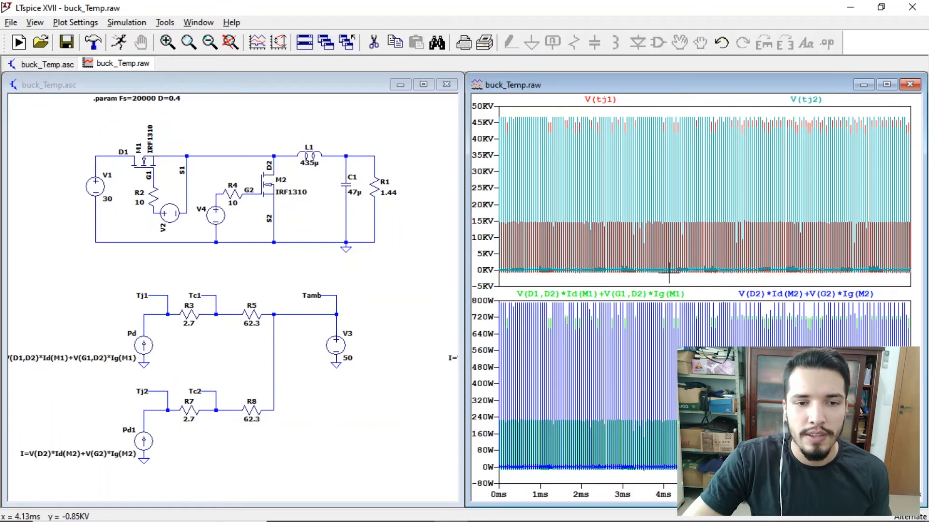